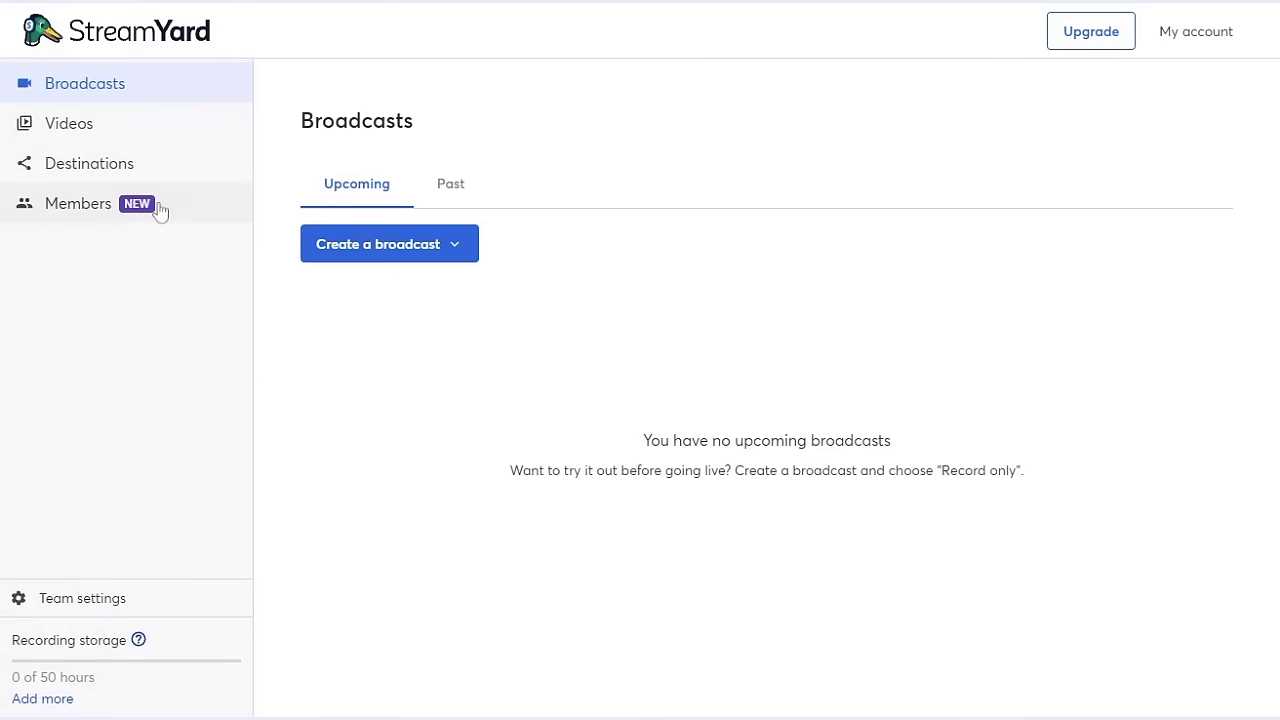
- Go to the Members page and begin inviting a new member, opening the Start your team dialog
click(160, 210)
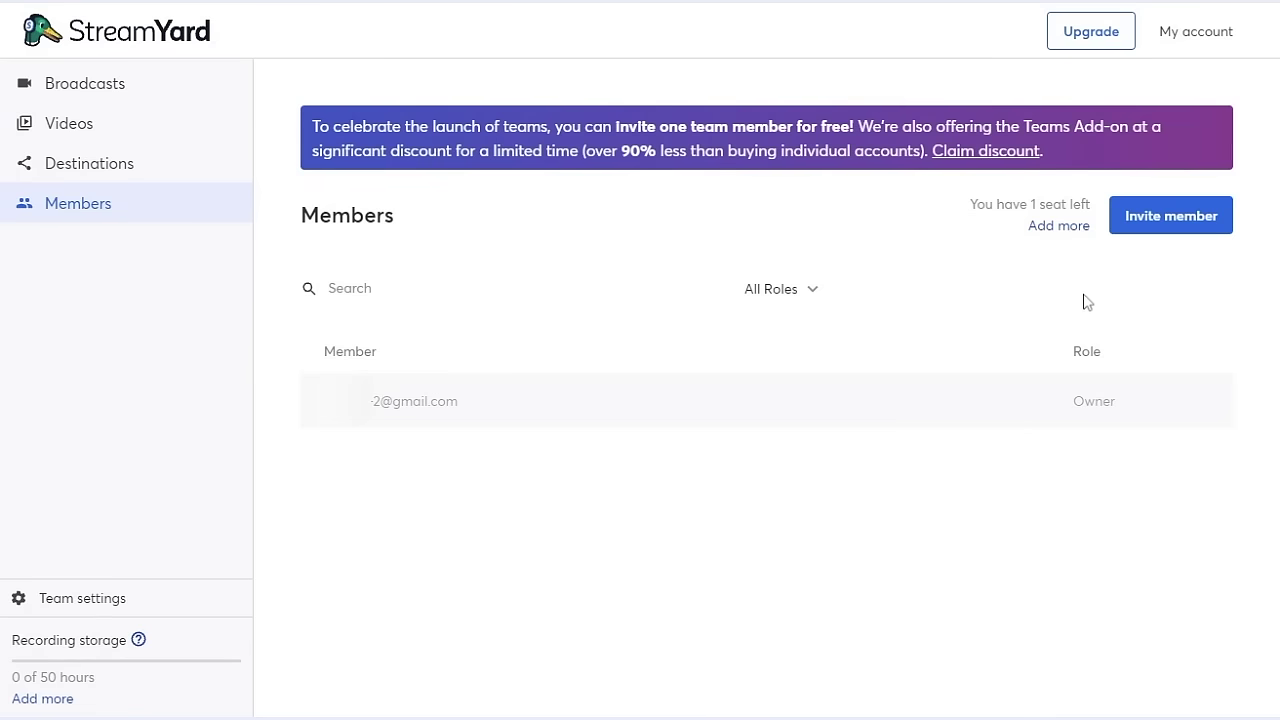
click(1158, 227)
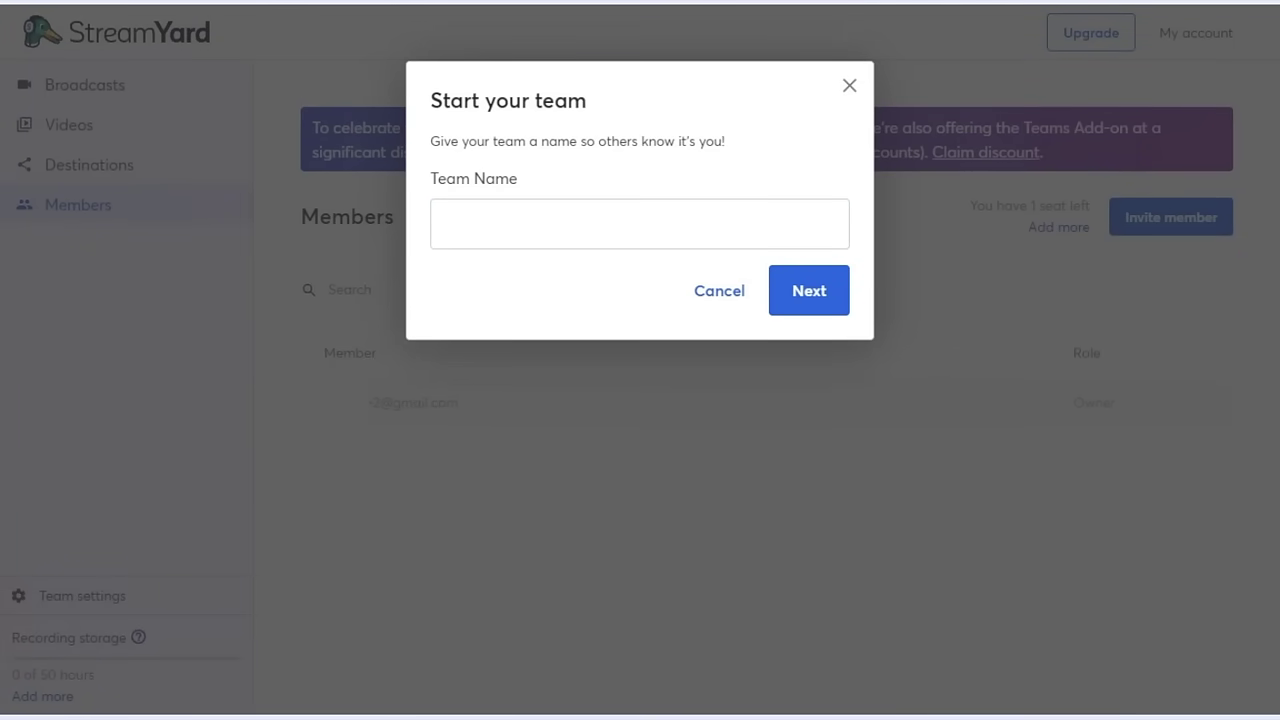
- Name the new team 'Geige's Team' and continue to the Invite member form
text(Geige's Team)
click(529, 280)
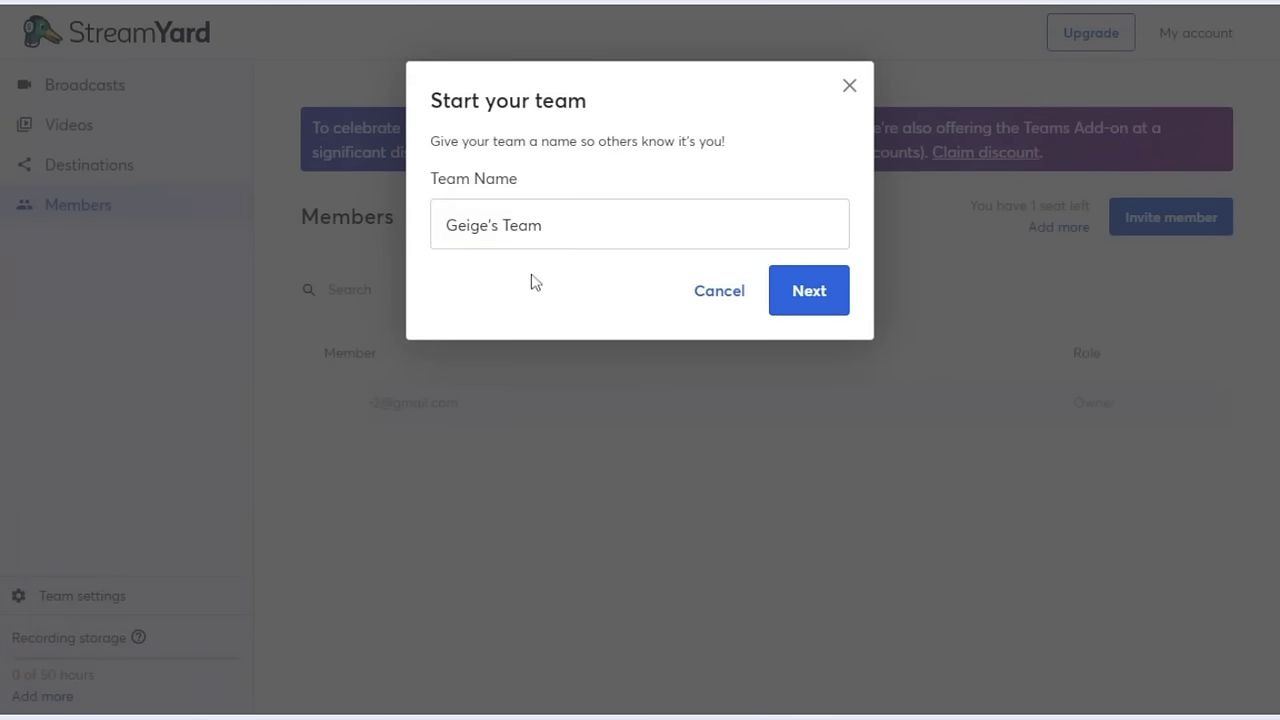
click(787, 300)
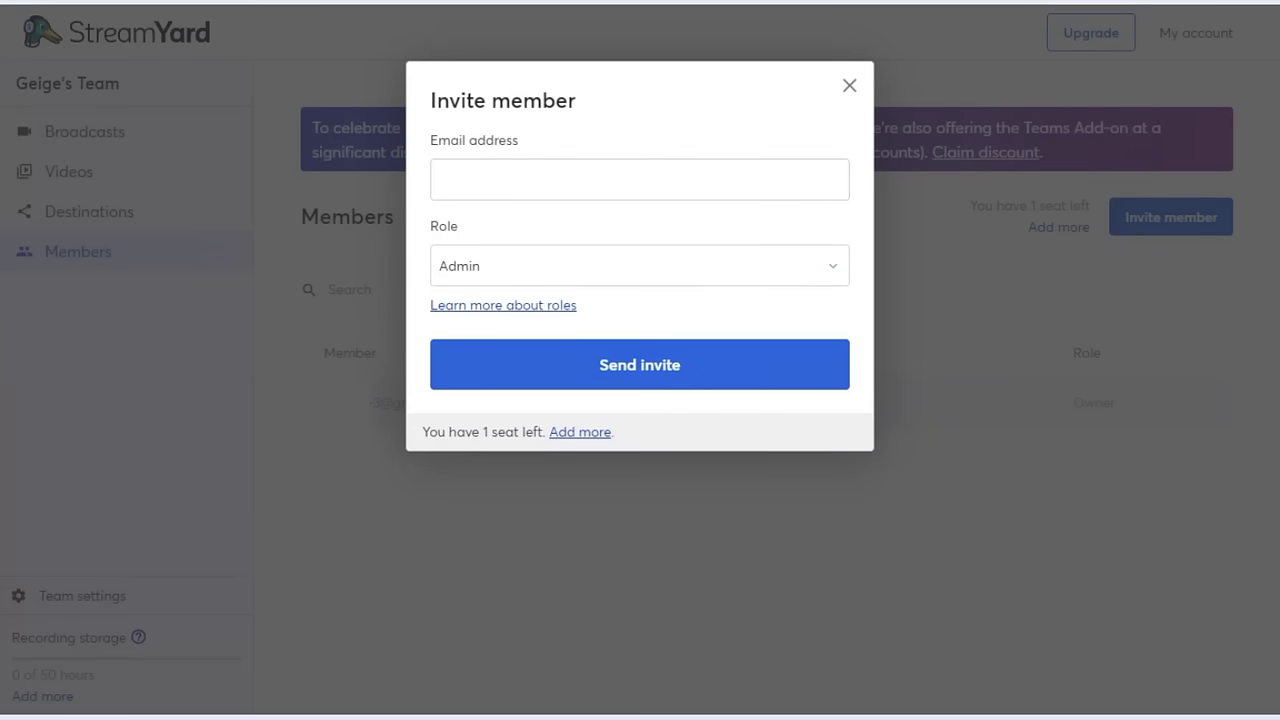
- Enter the invitee's e-mail address, assign the Cohost role, and send the invite
click(640, 180)
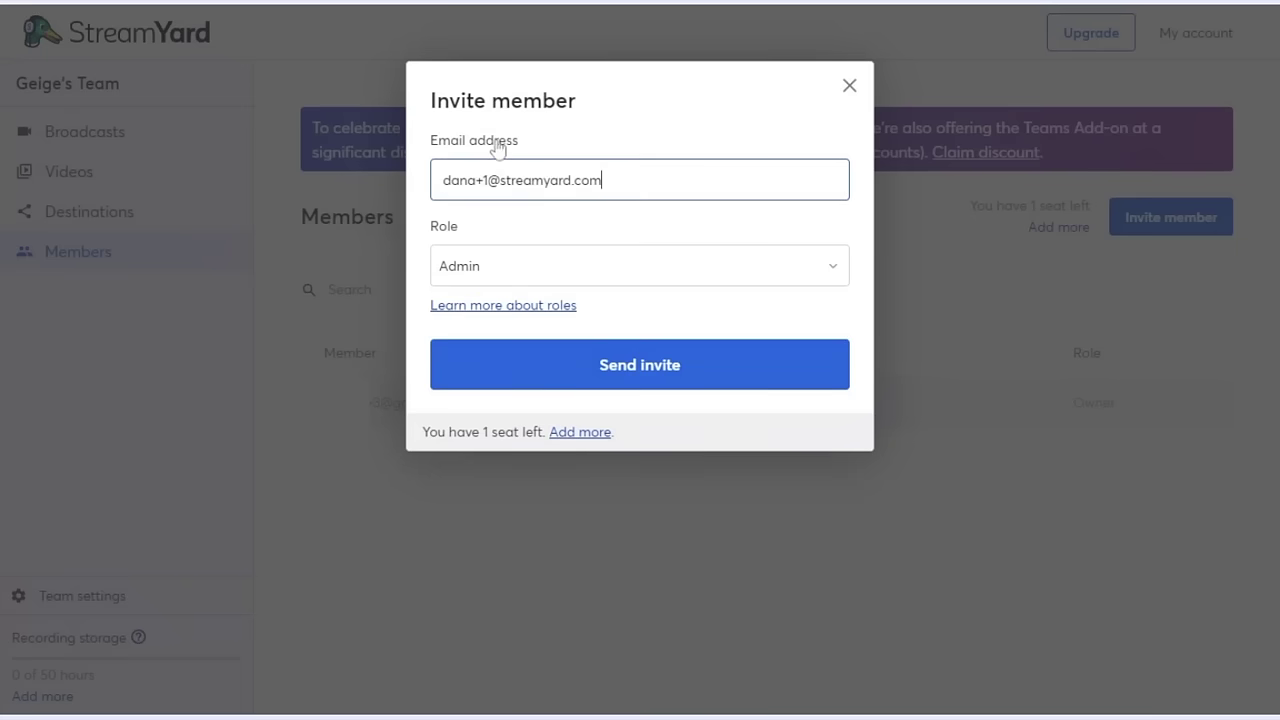
click(675, 282)
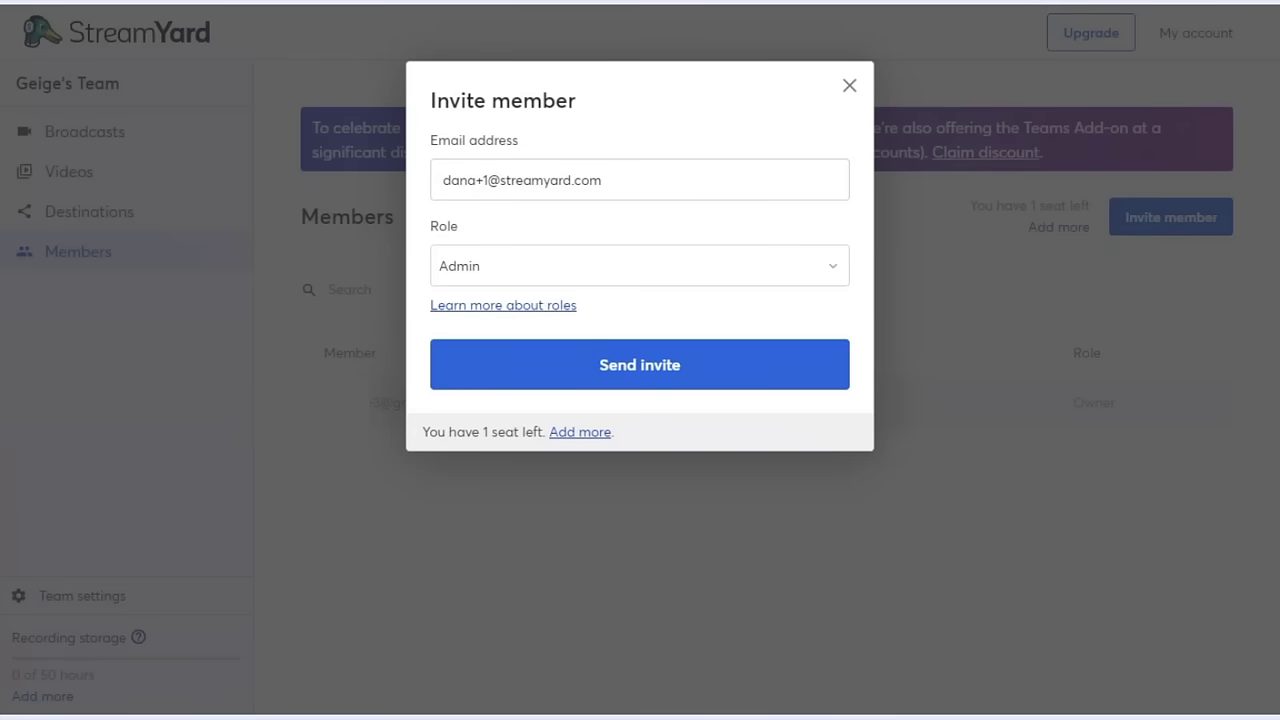
click(646, 272)
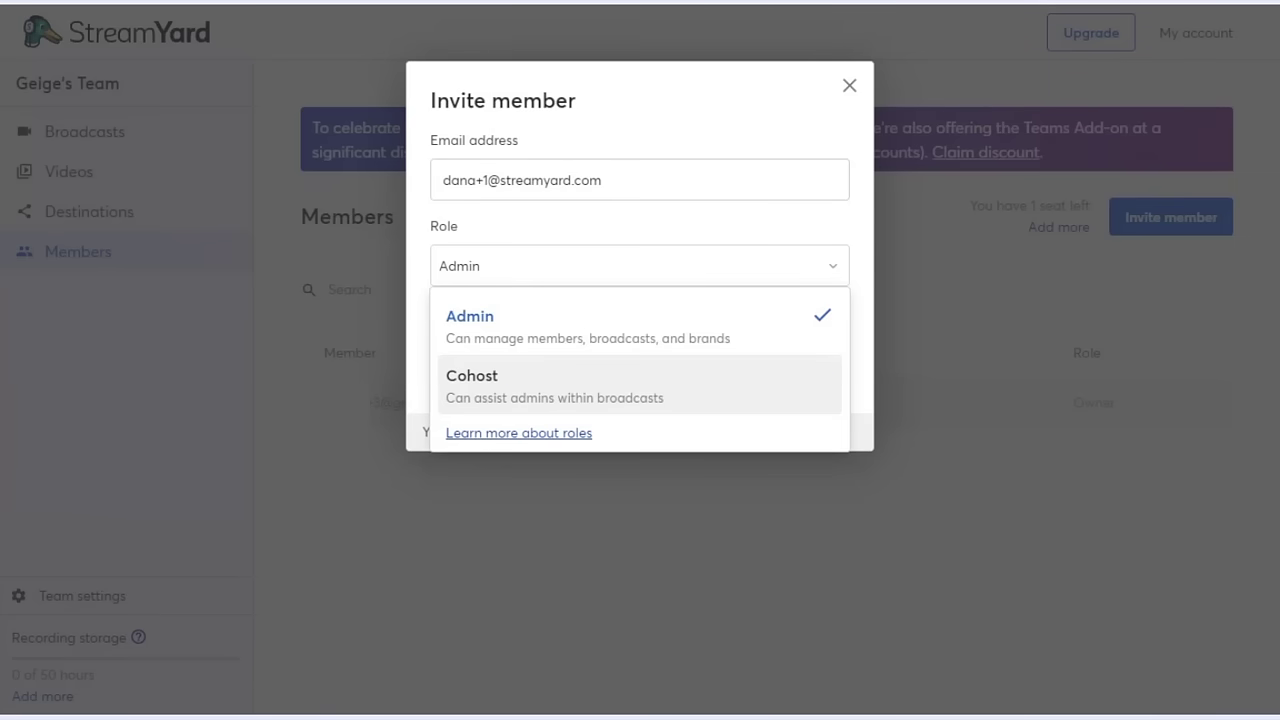
click(695, 382)
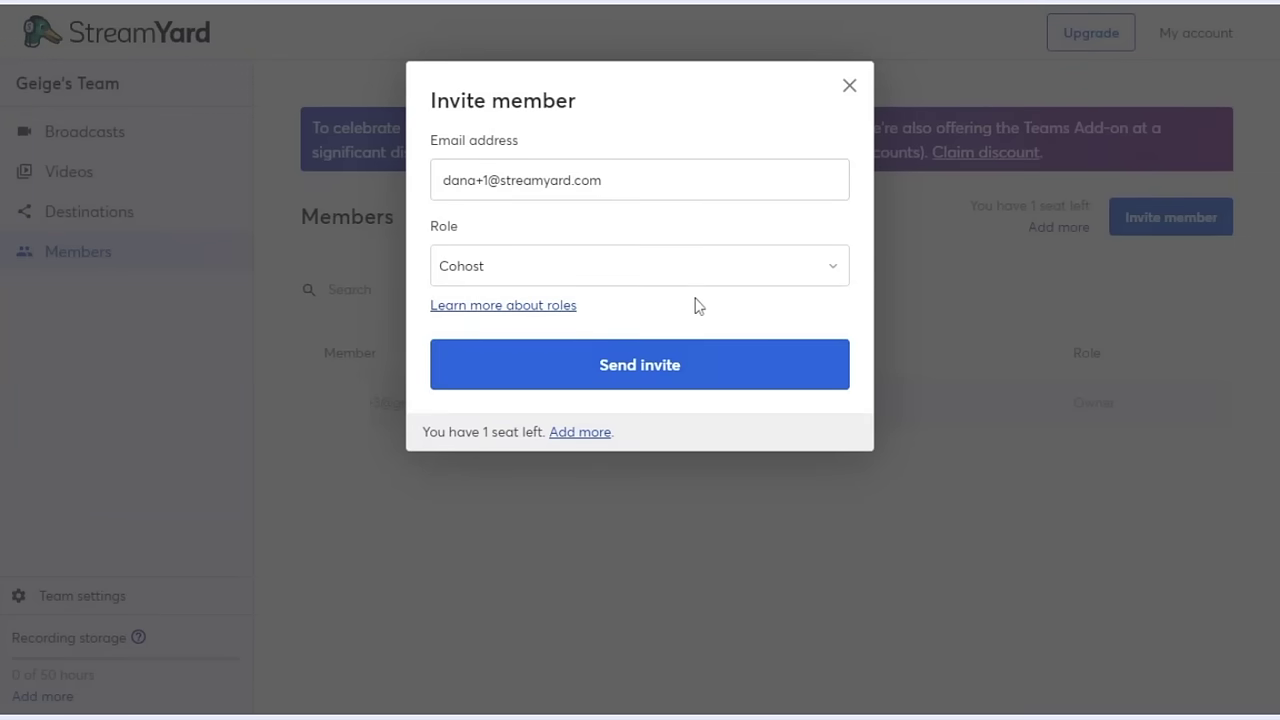
click(740, 384)
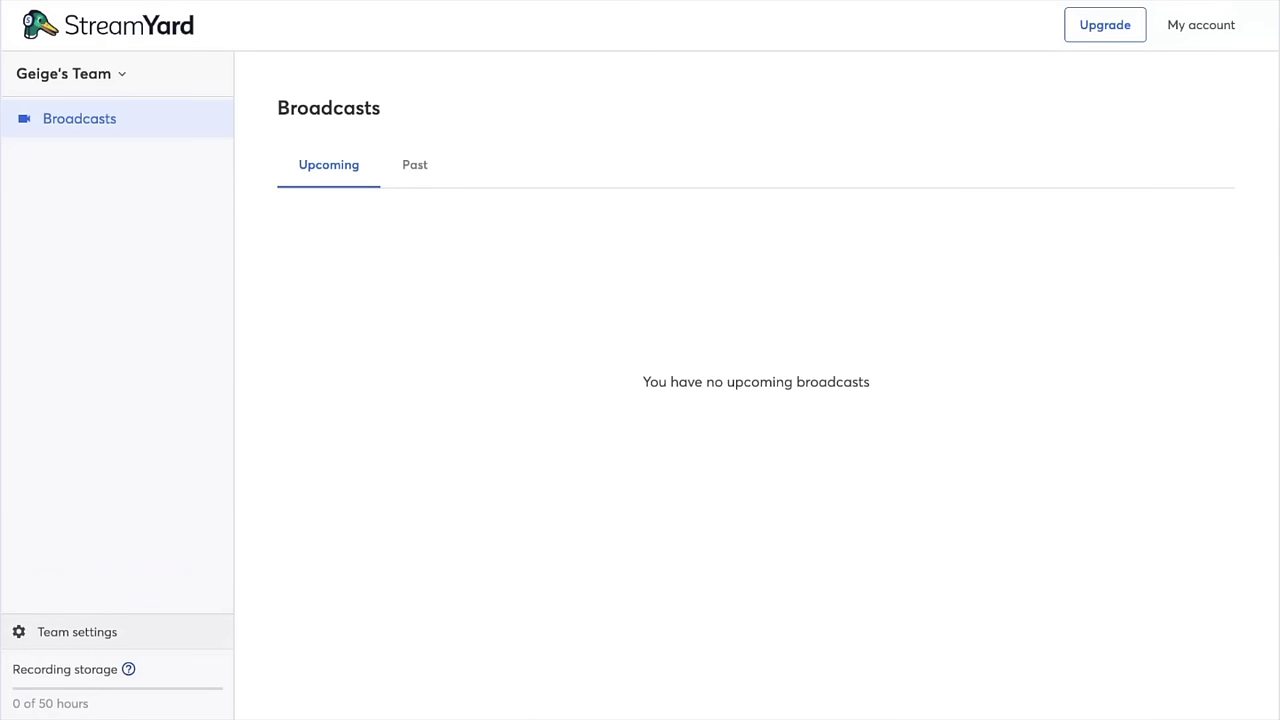
- Open Geige's Team settings and expand the team header to show the team switcher
click(95, 632)
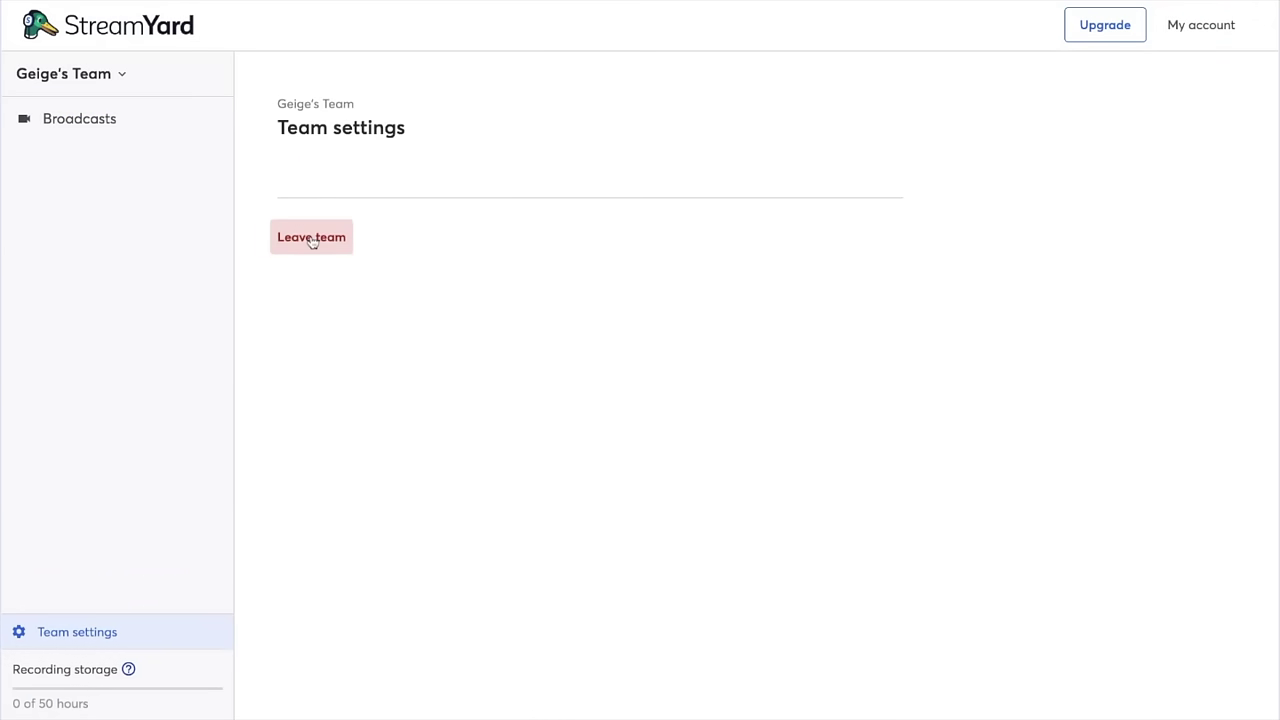
click(96, 80)
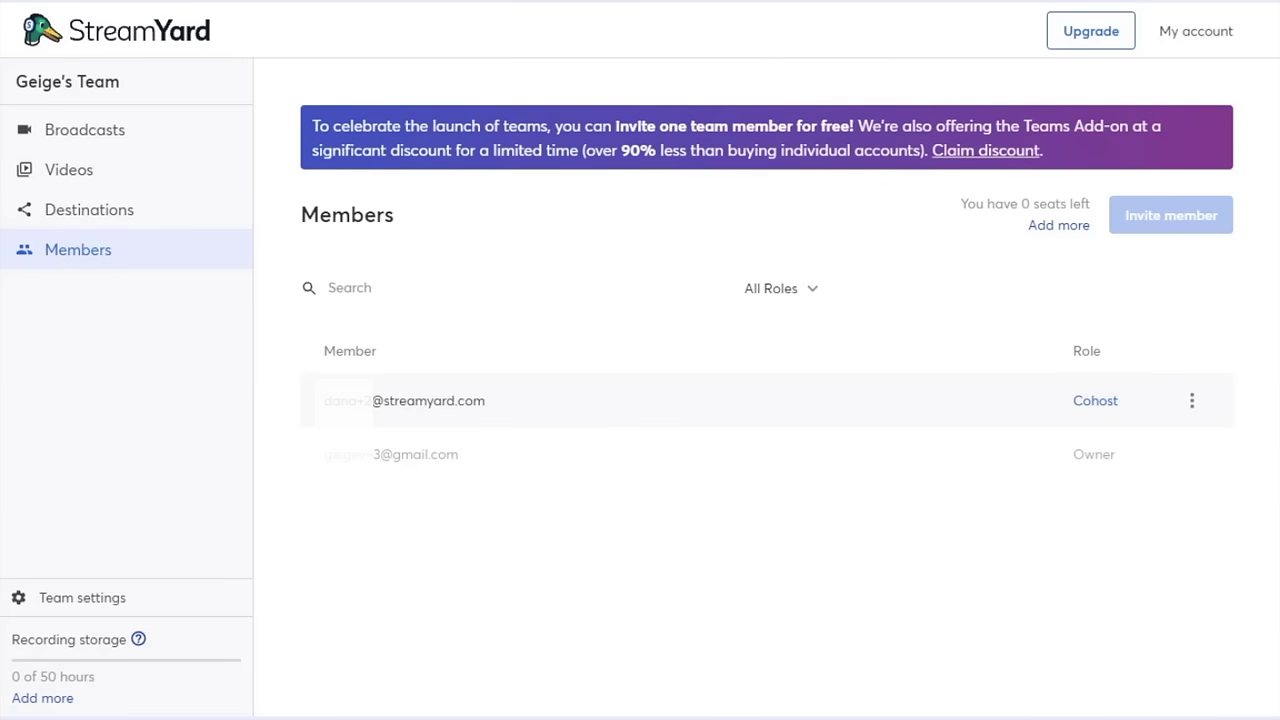
- Look over the Cohost member's role and extra-options menus, closing both without changes
click(1095, 403)
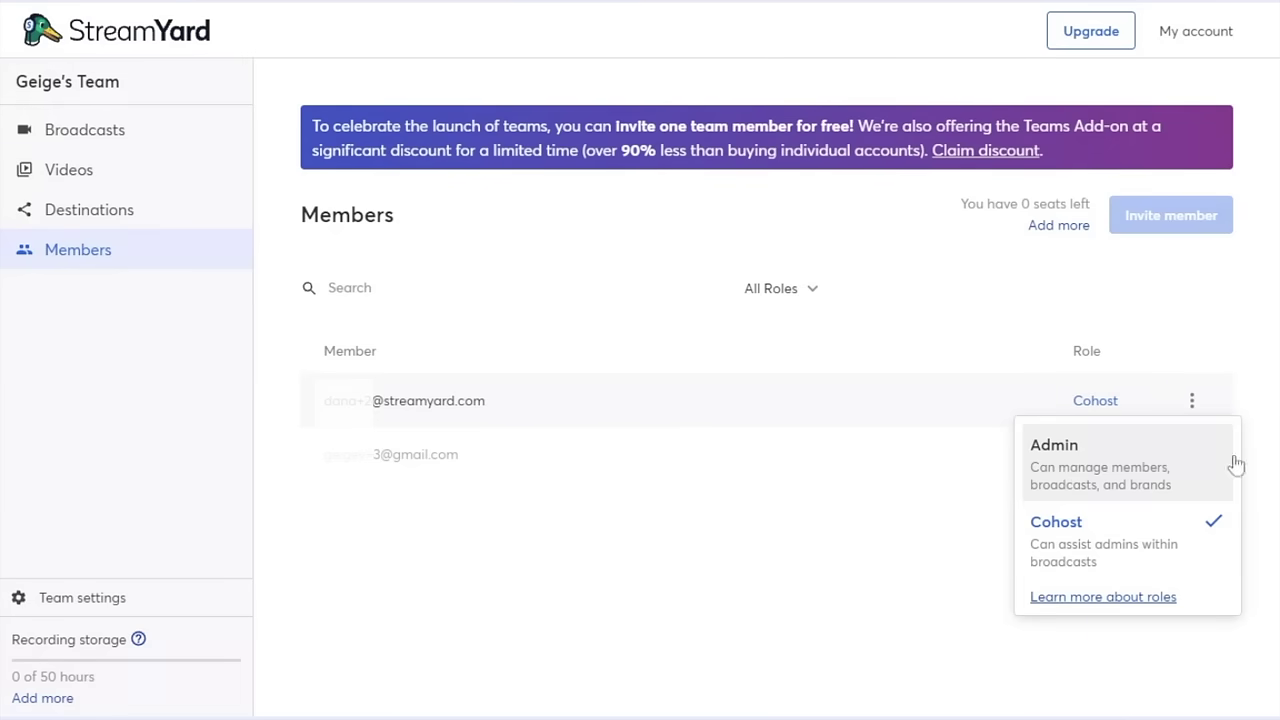
click(925, 437)
click(1190, 405)
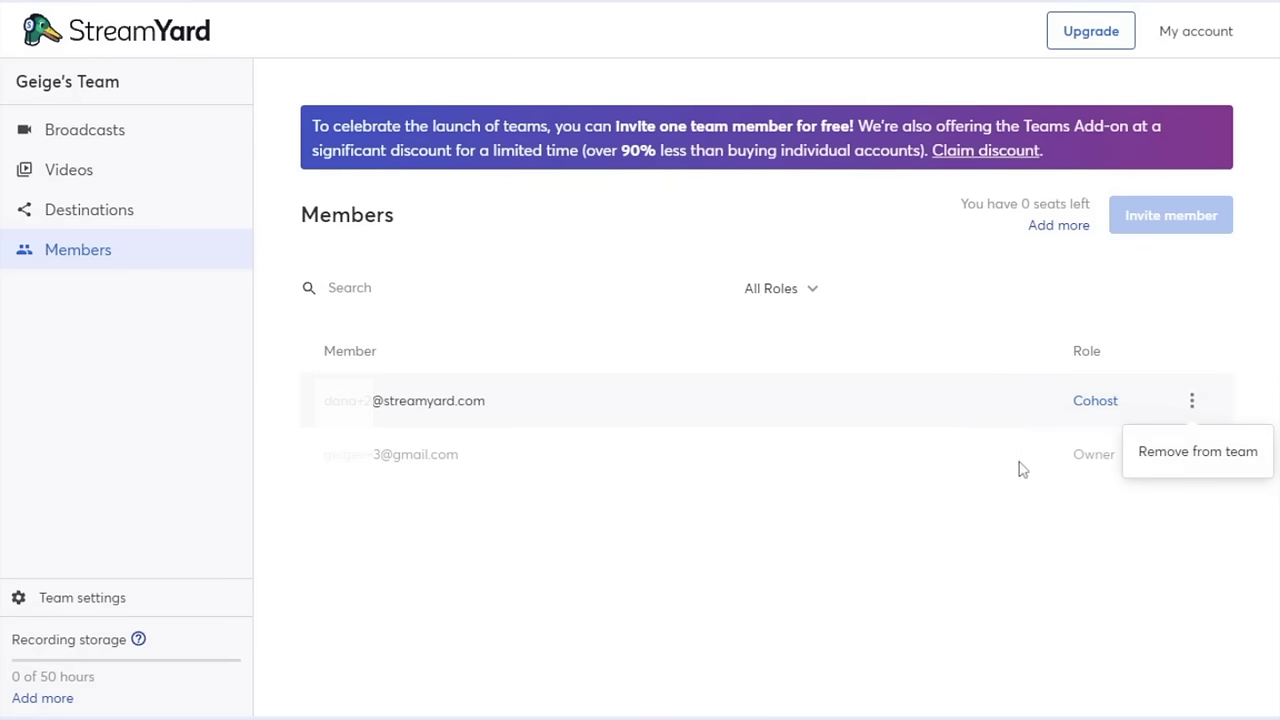
click(855, 481)
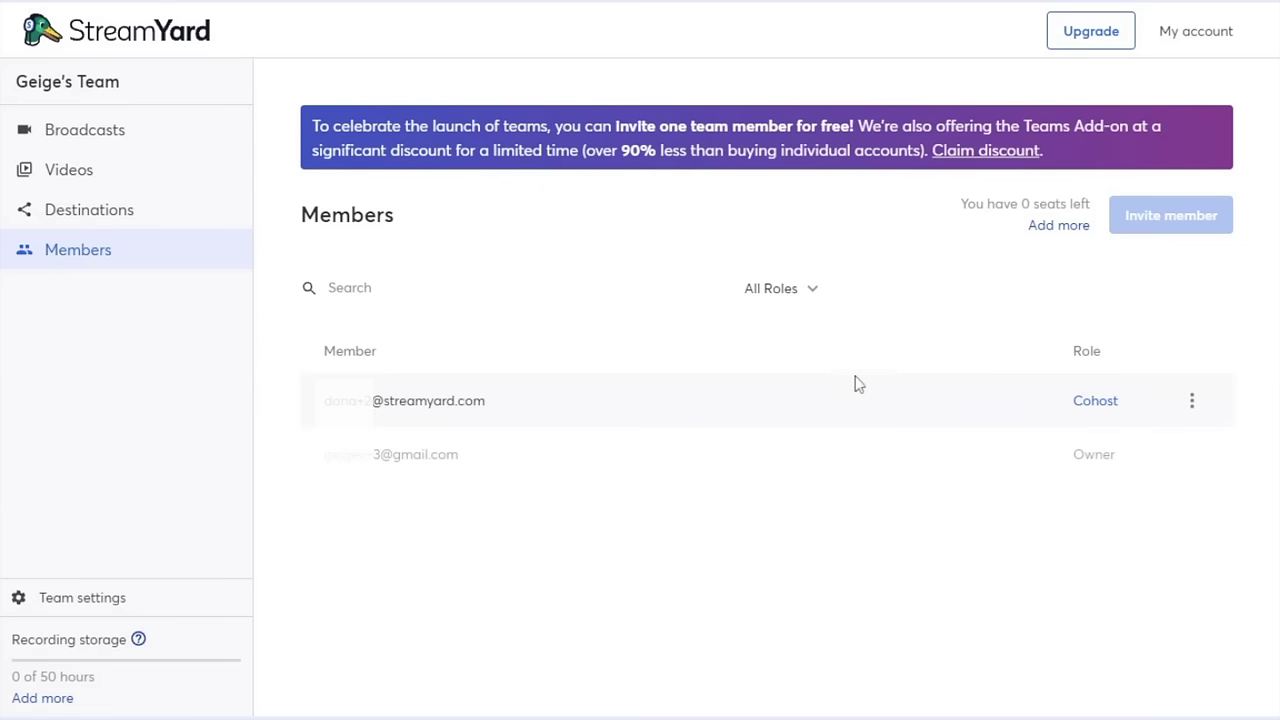
- Create a record-only broadcast titled 'Test' and enter its studio after the camera check
click(128, 149)
click(412, 252)
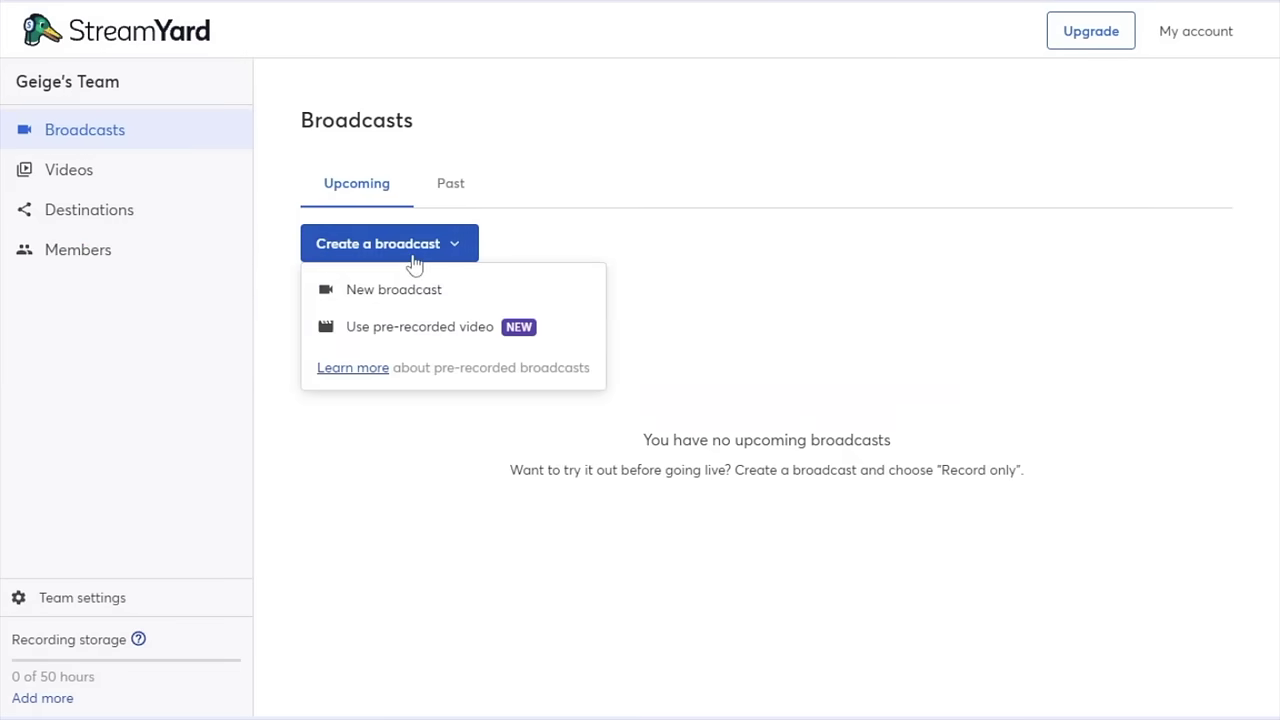
click(432, 288)
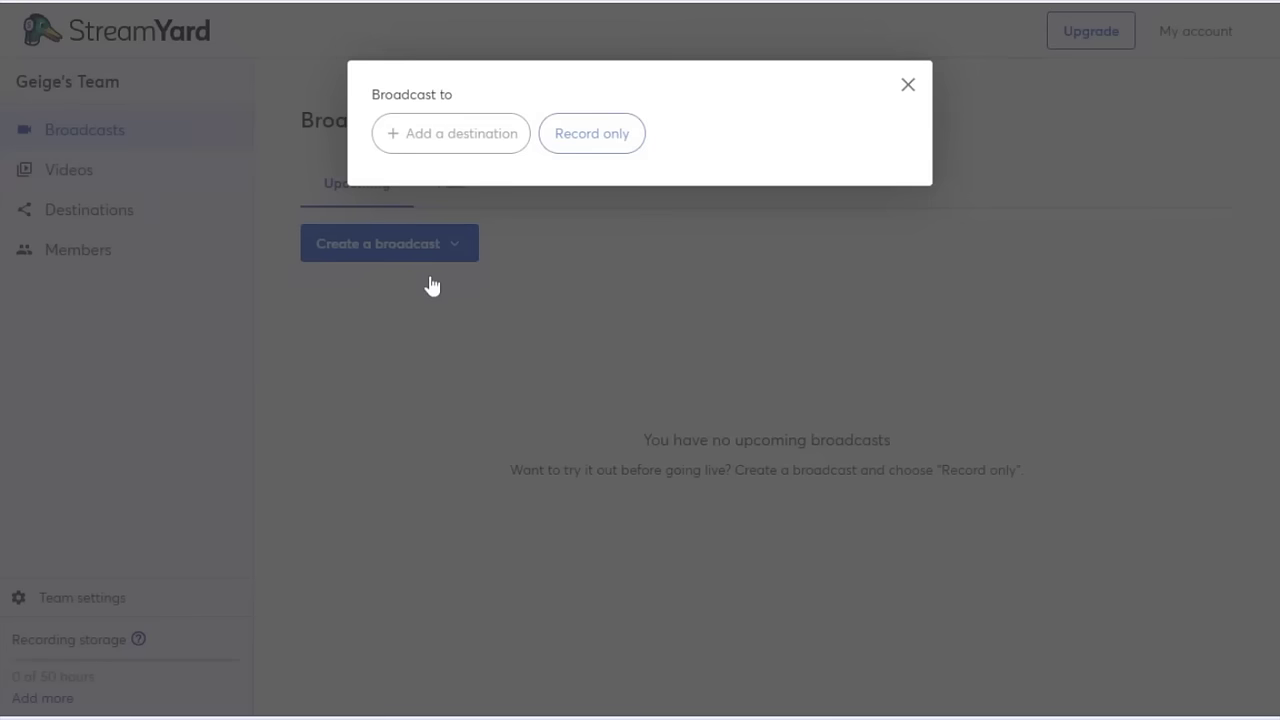
click(591, 134)
text(Test)
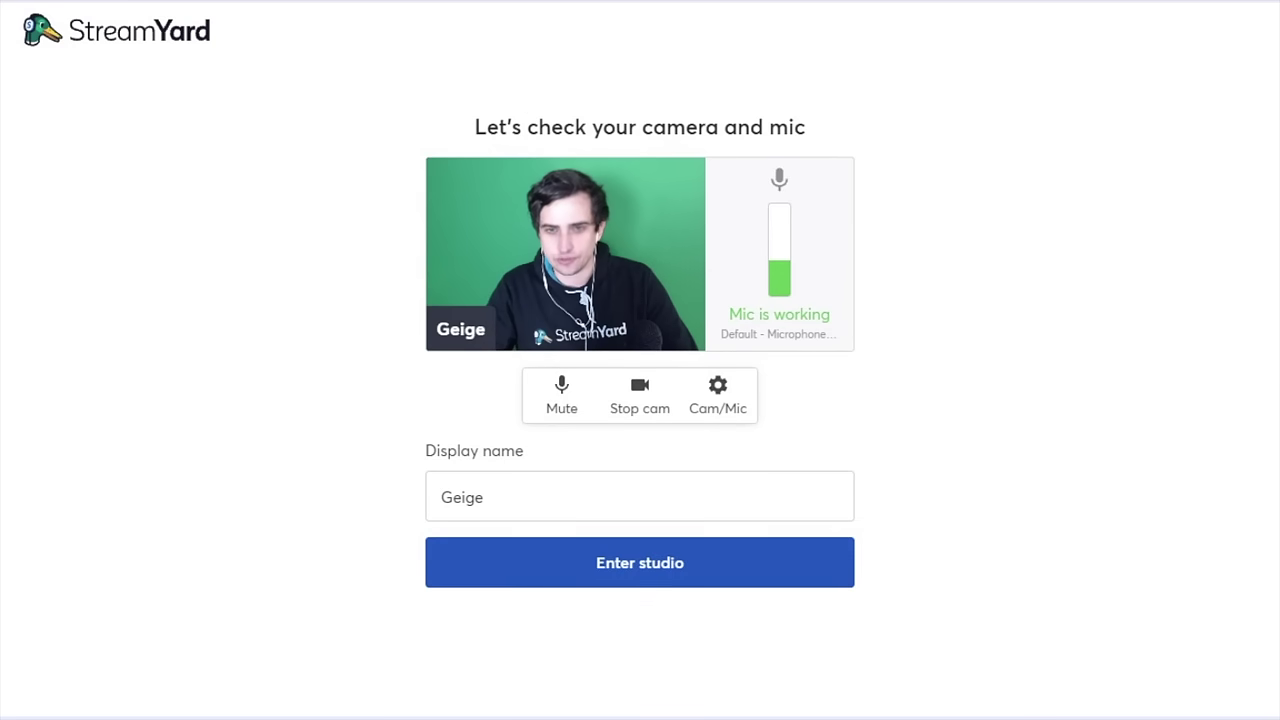
click(640, 562)
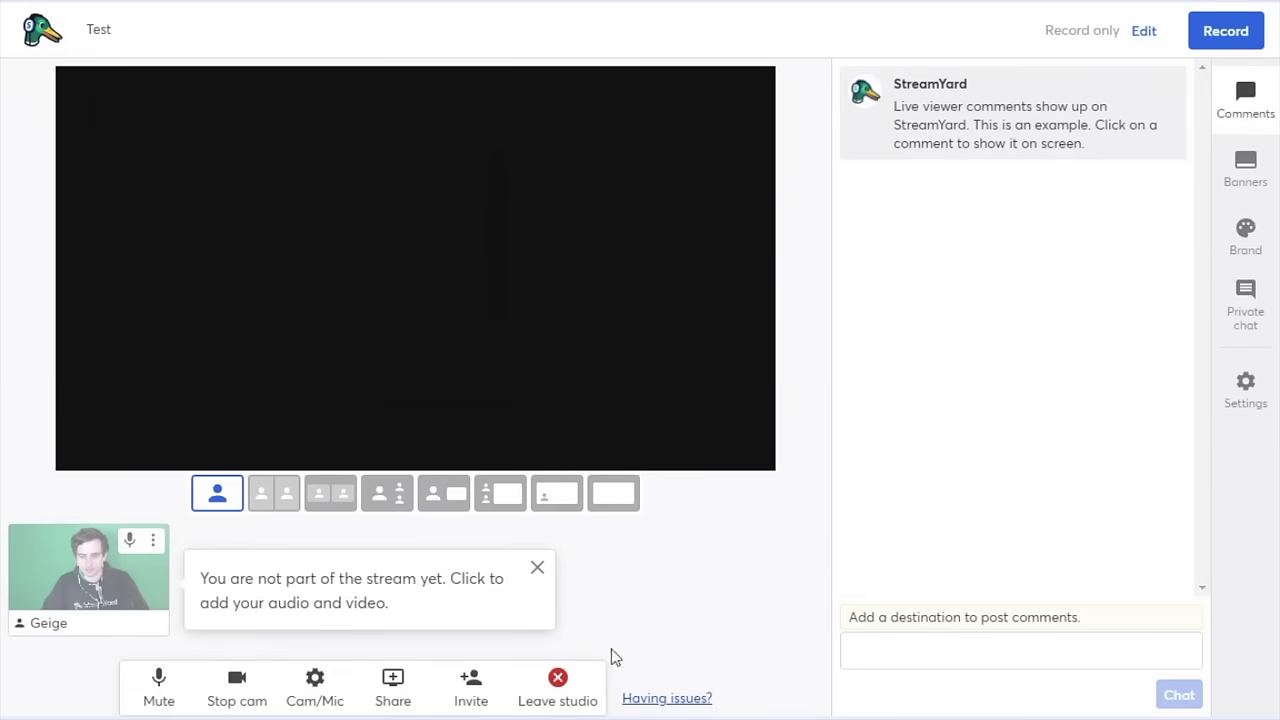
- Copy the studio invite link and bring the guest into the studio
click(486, 697)
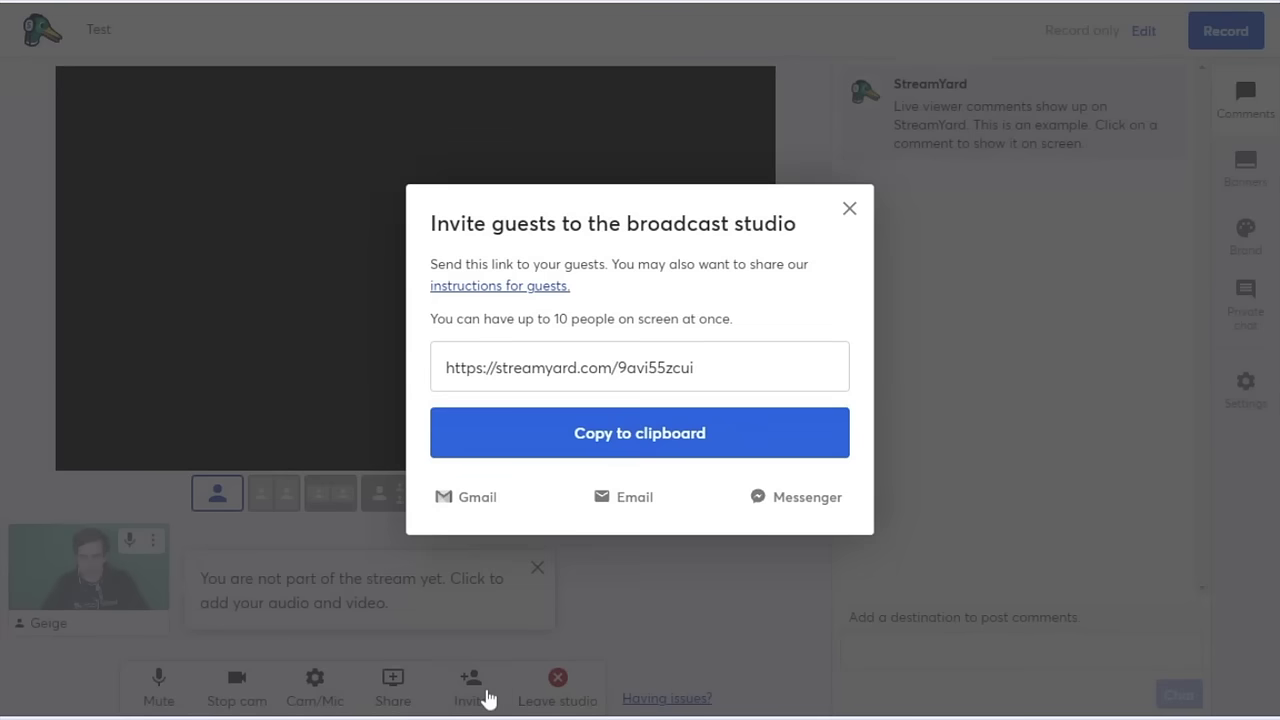
click(670, 448)
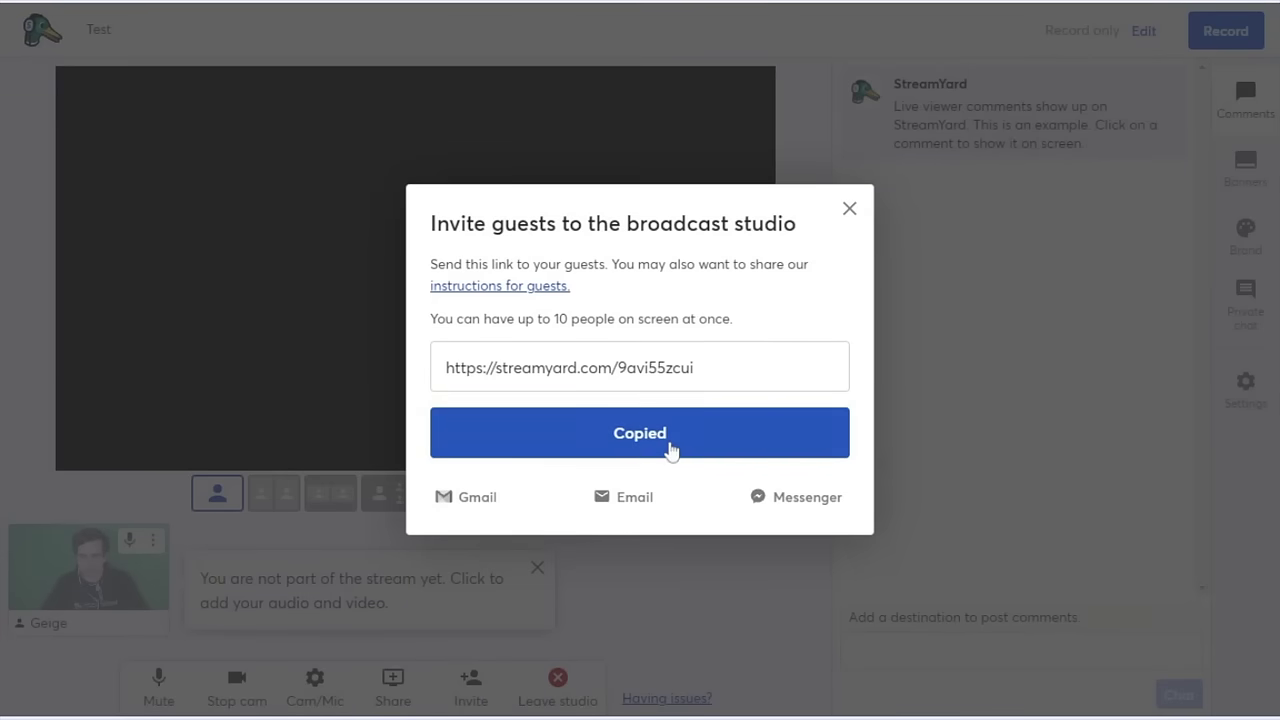
click(849, 208)
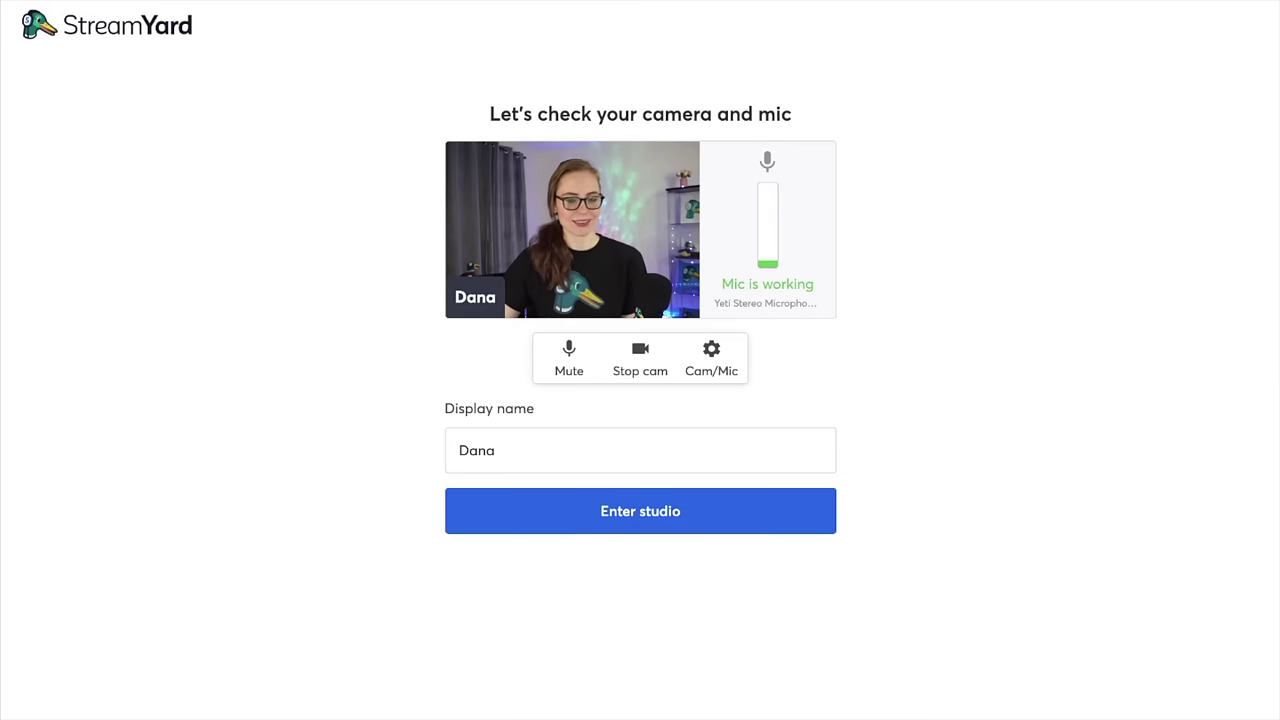
click(640, 511)
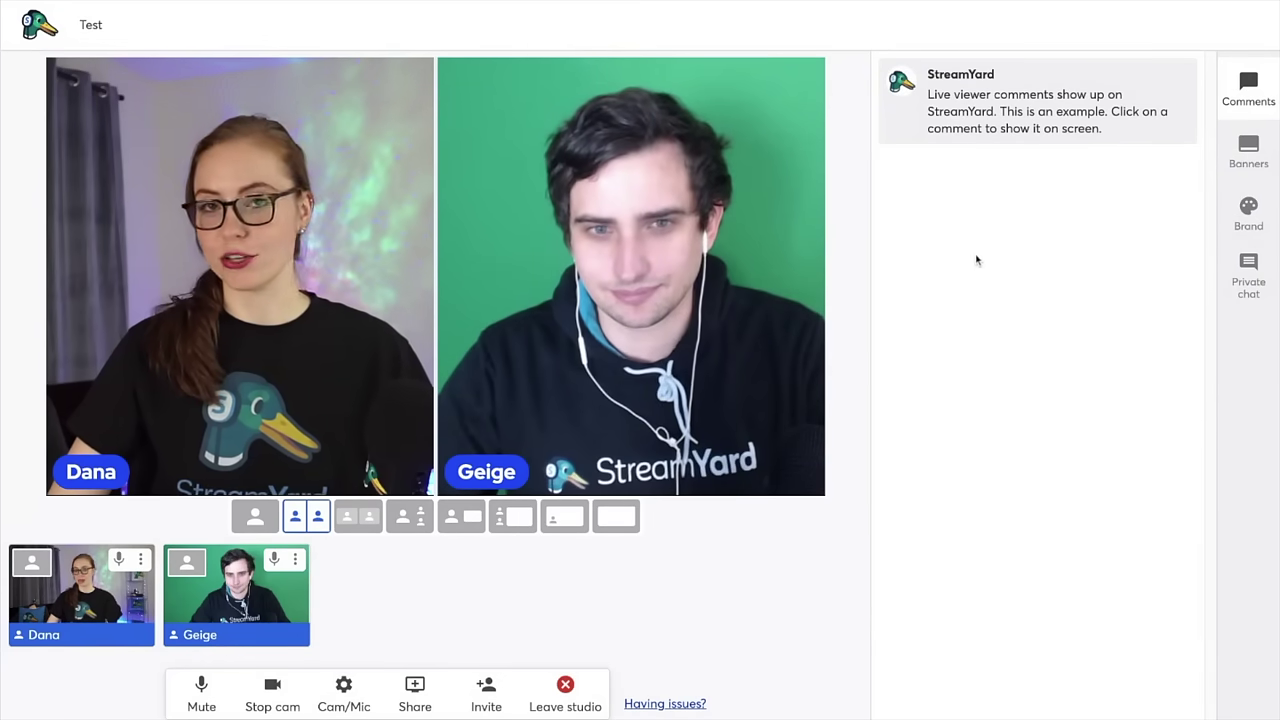
- Show the example comment and banner, and switch the stage to the side-by-side layout
click(995, 105)
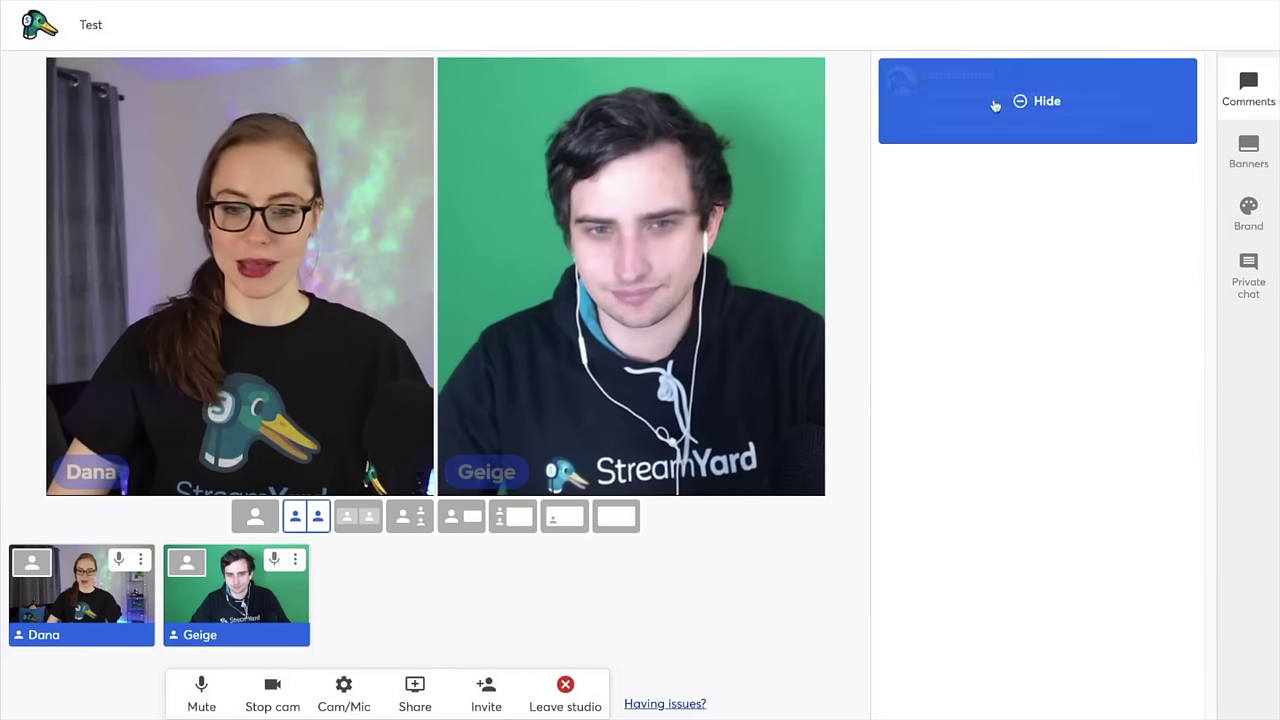
click(1248, 152)
click(1019, 150)
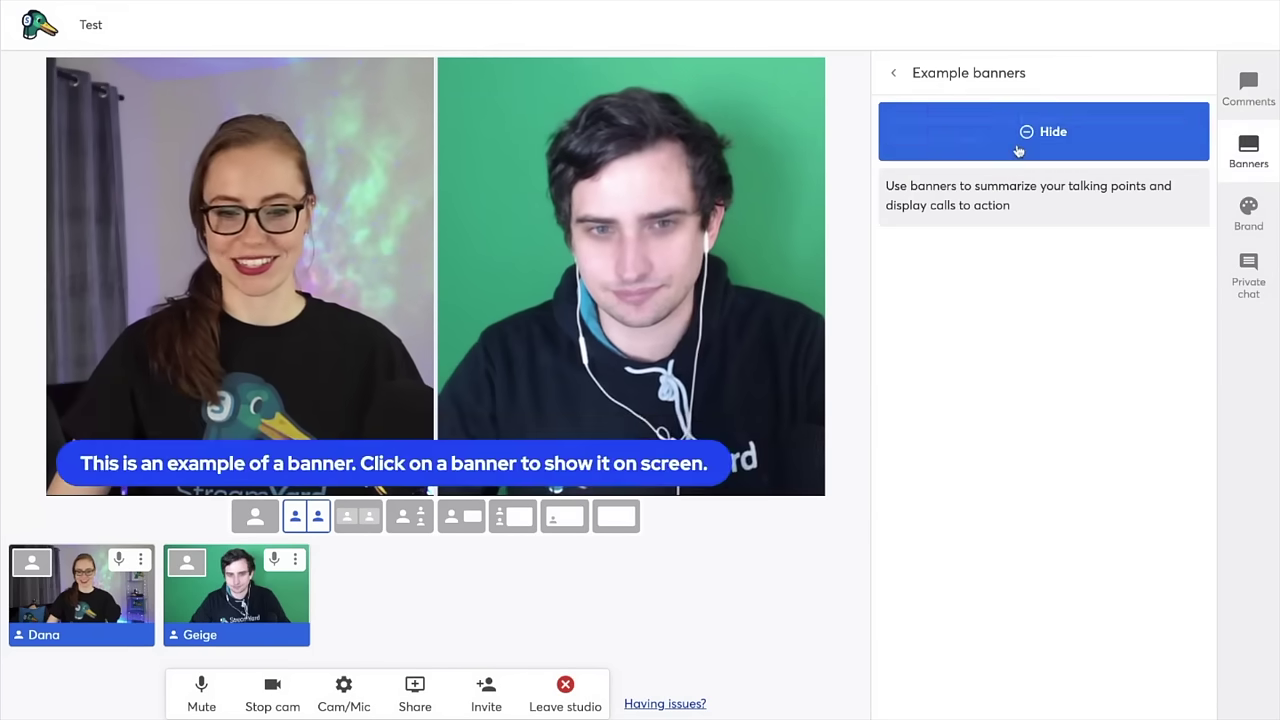
click(367, 520)
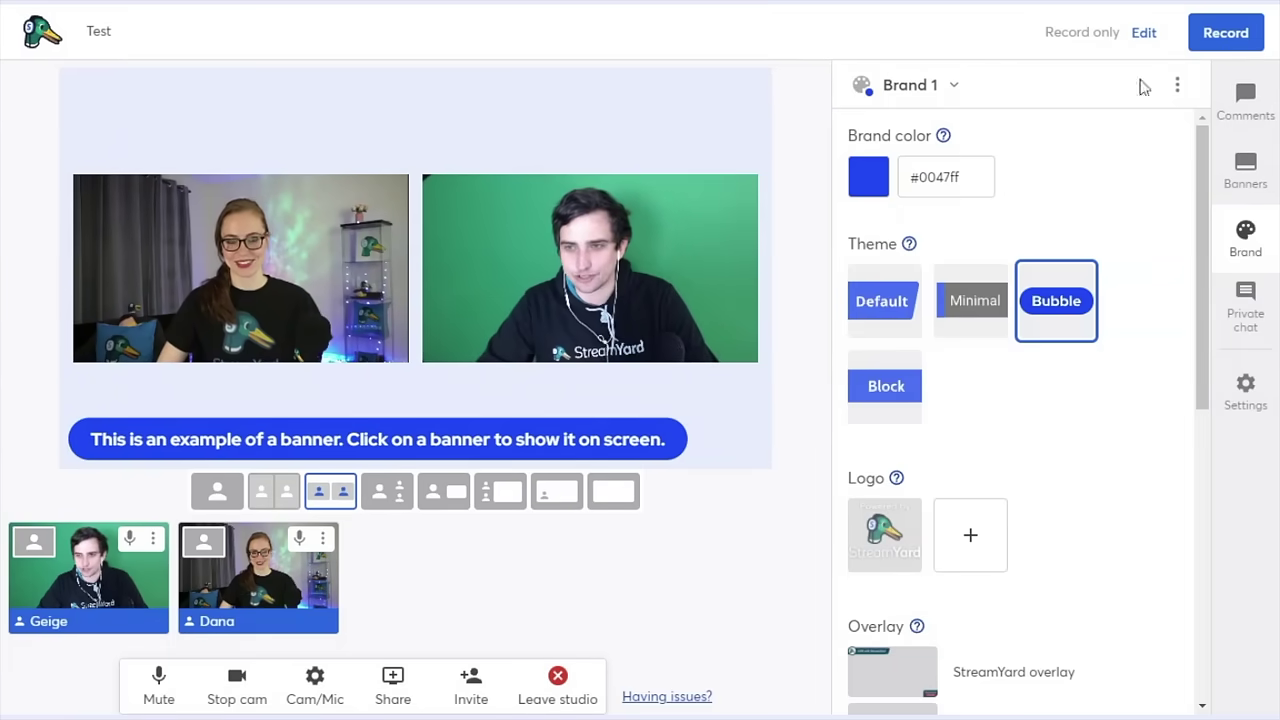
- Record about 10 seconds, end the broadcast, and dismiss the broadcast-ended dialog
click(1222, 40)
click(1247, 140)
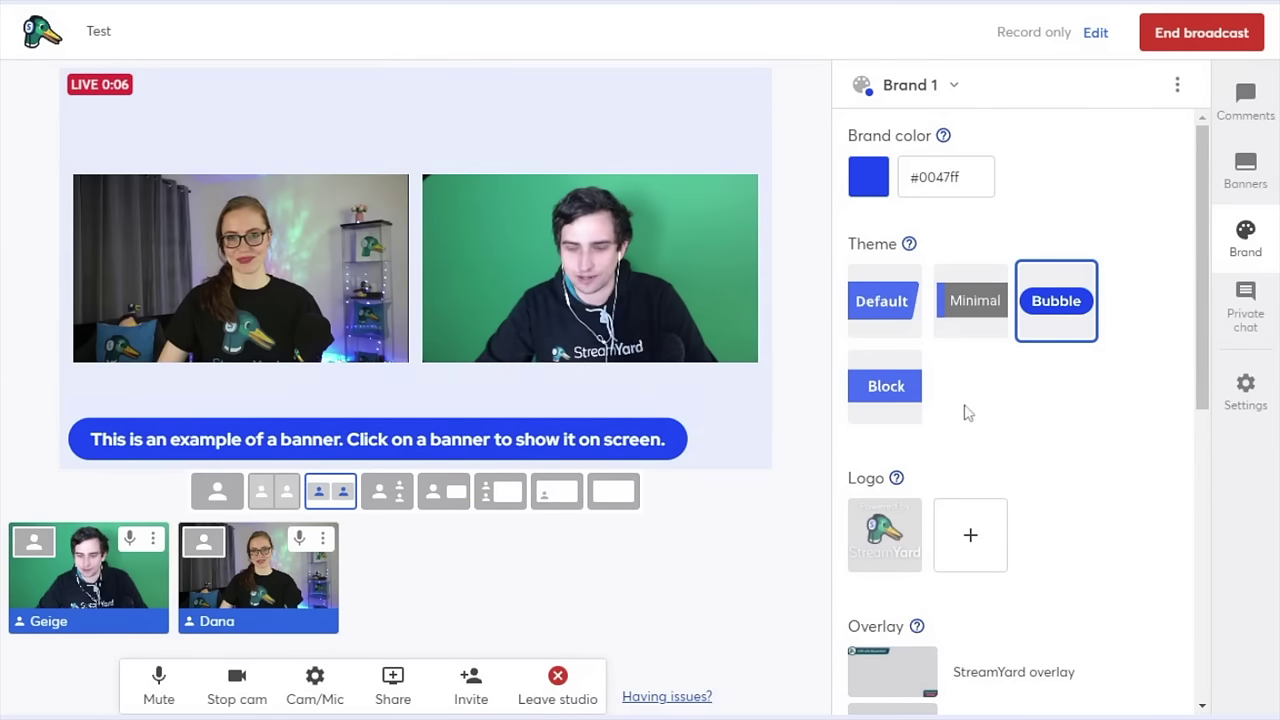
click(1216, 40)
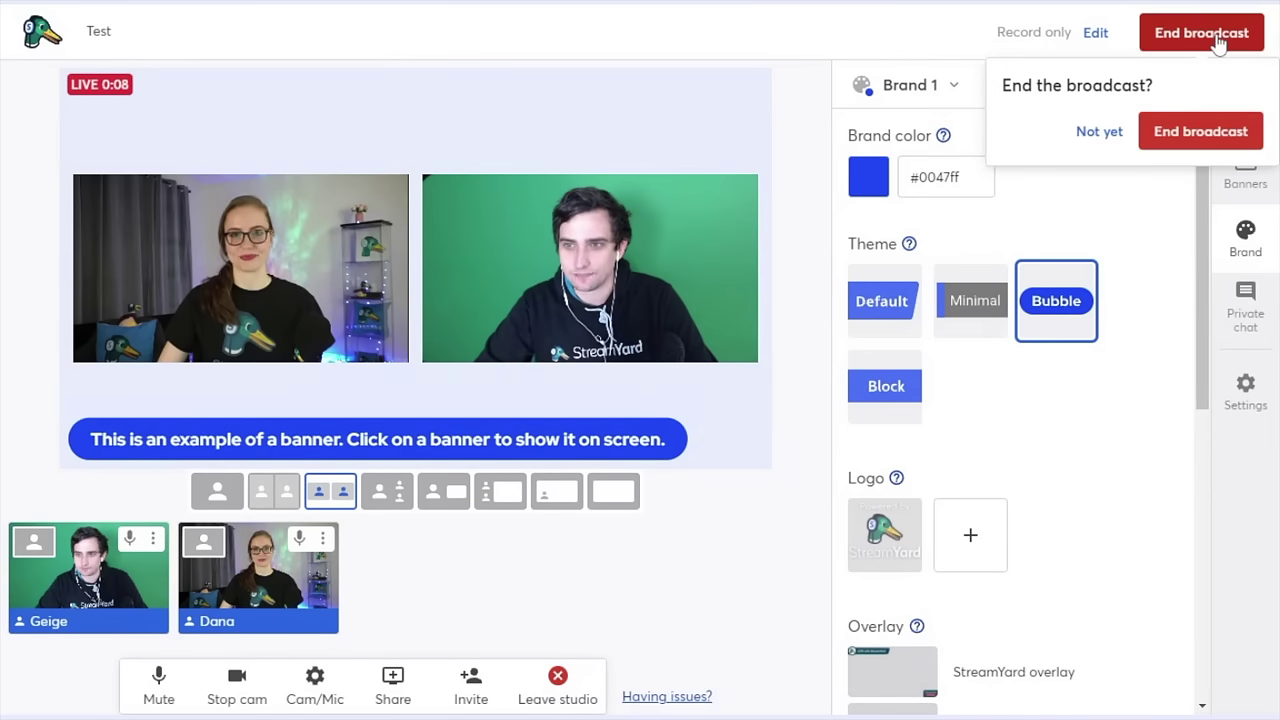
click(1234, 138)
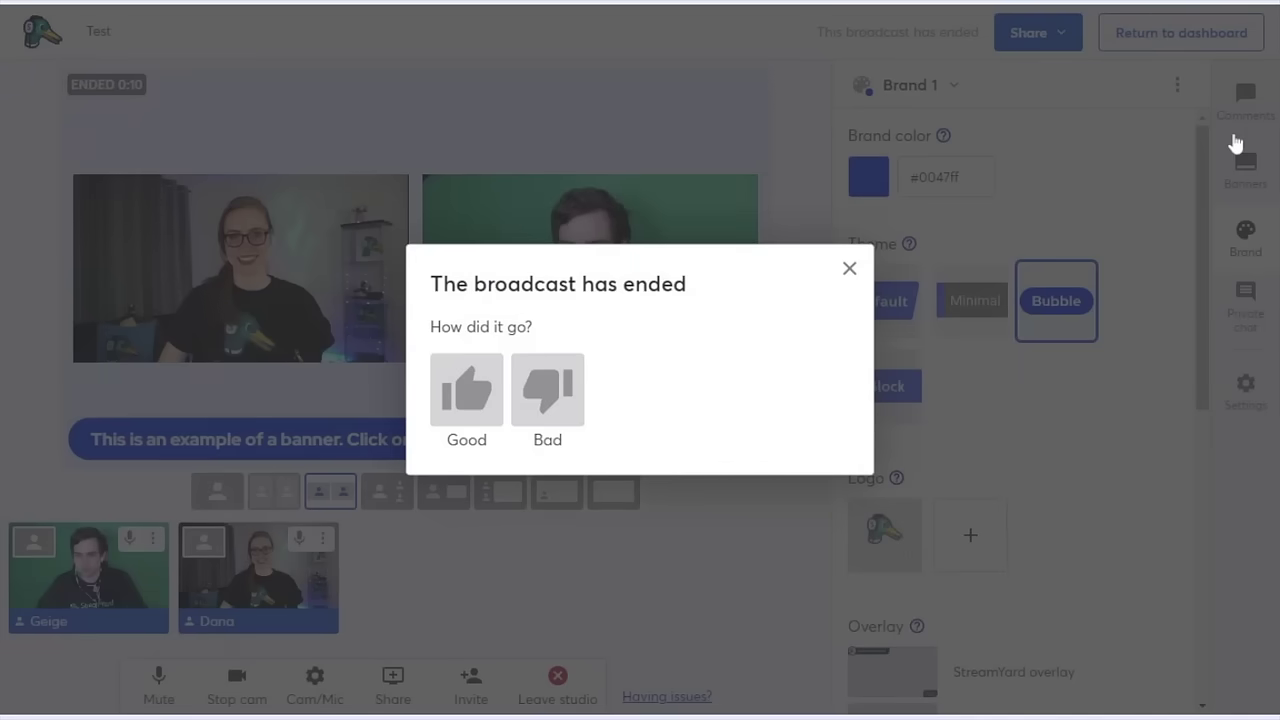
click(849, 268)
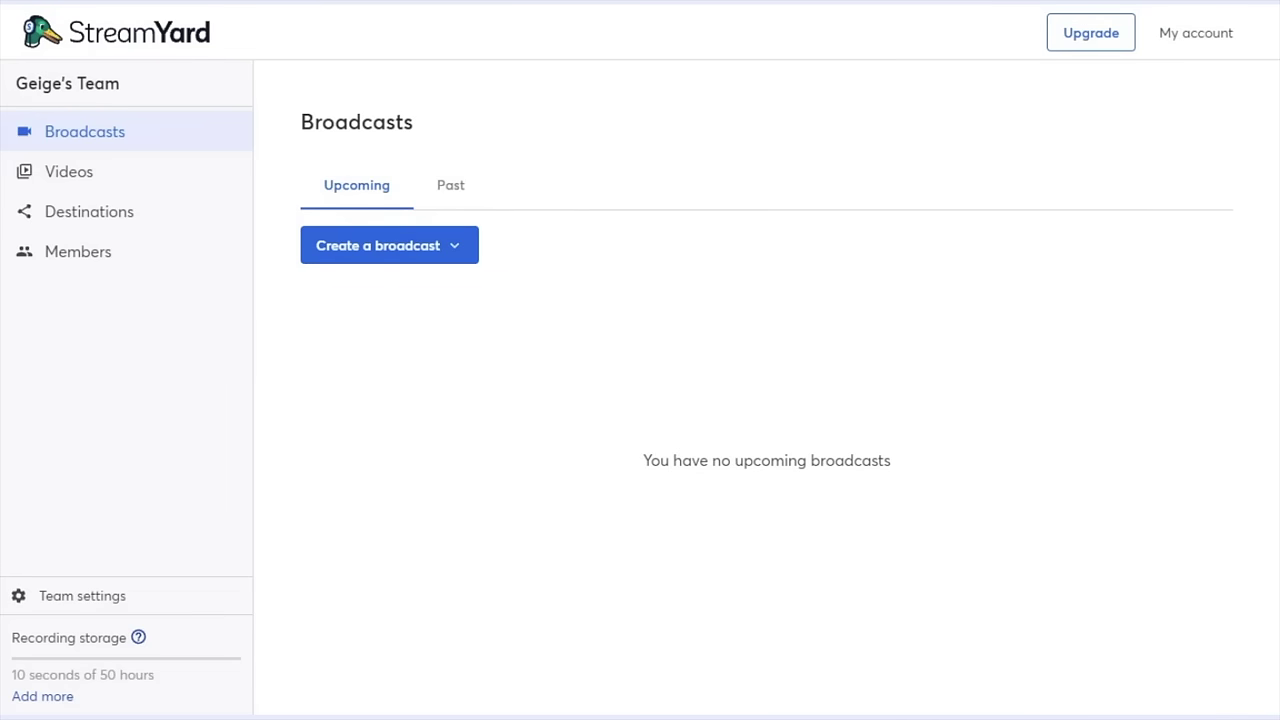
- Check the Test broadcast and its options under Past broadcasts, then return to Members
click(450, 192)
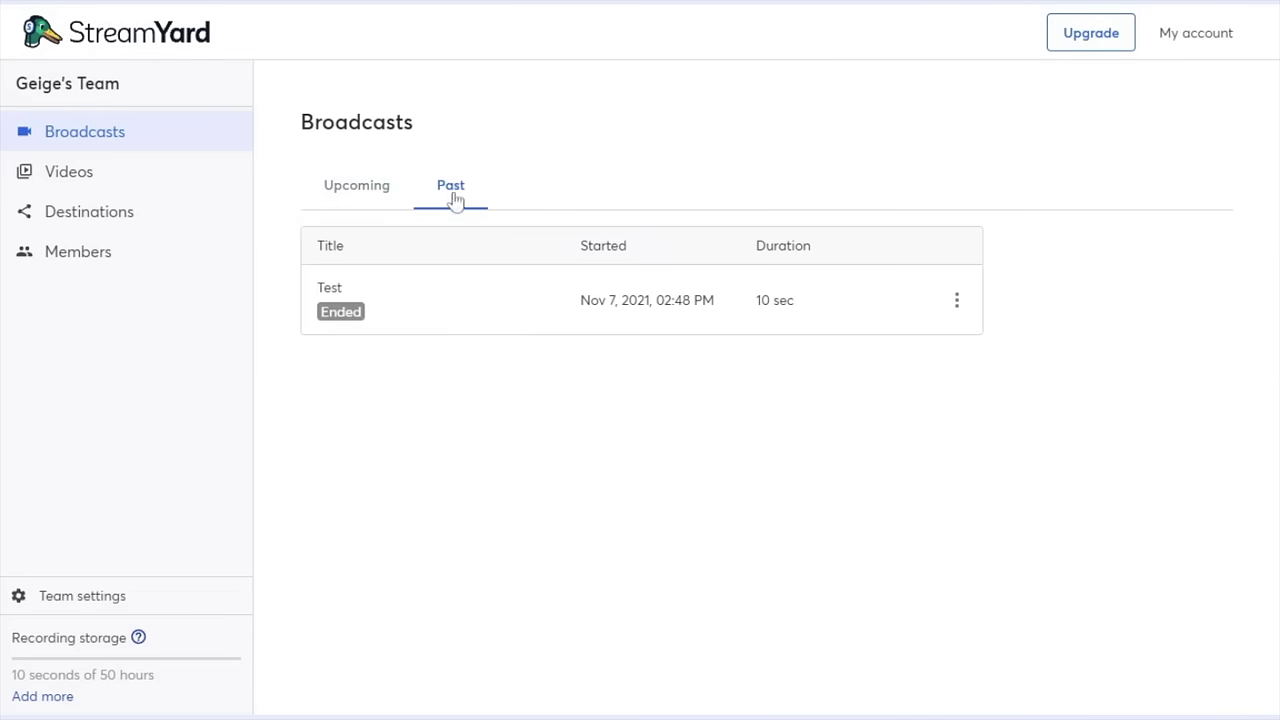
click(956, 300)
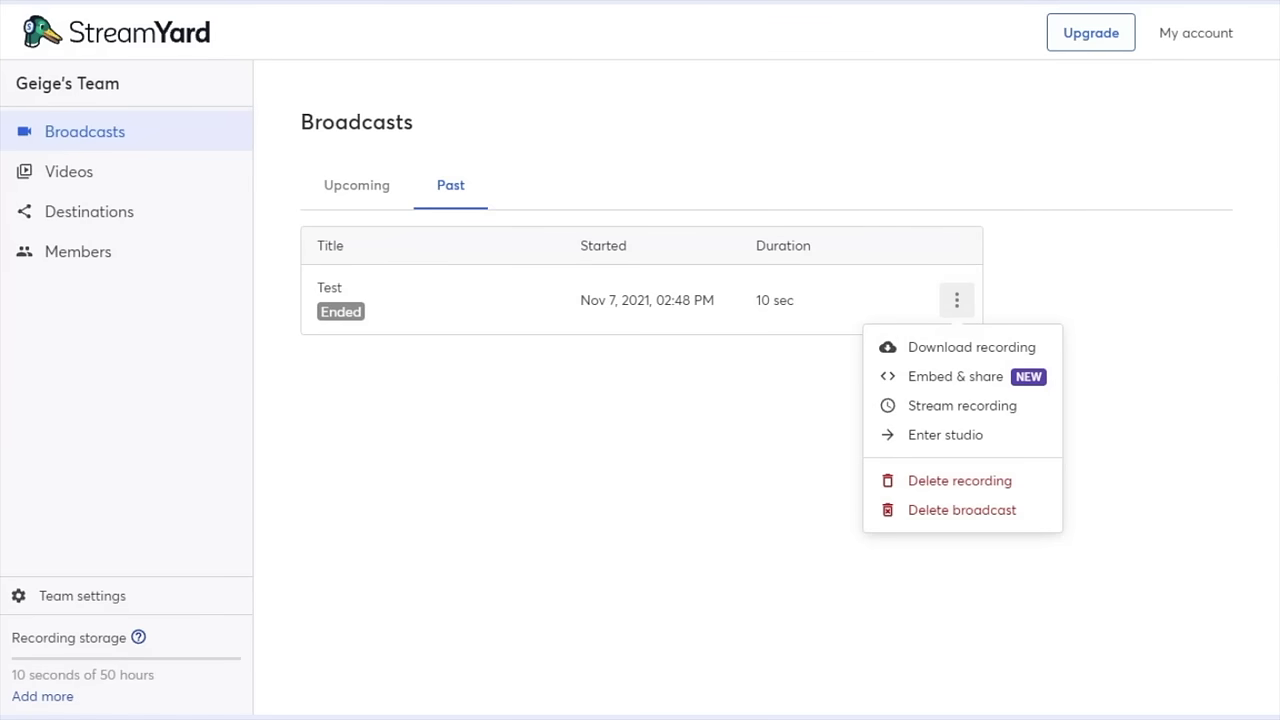
click(172, 267)
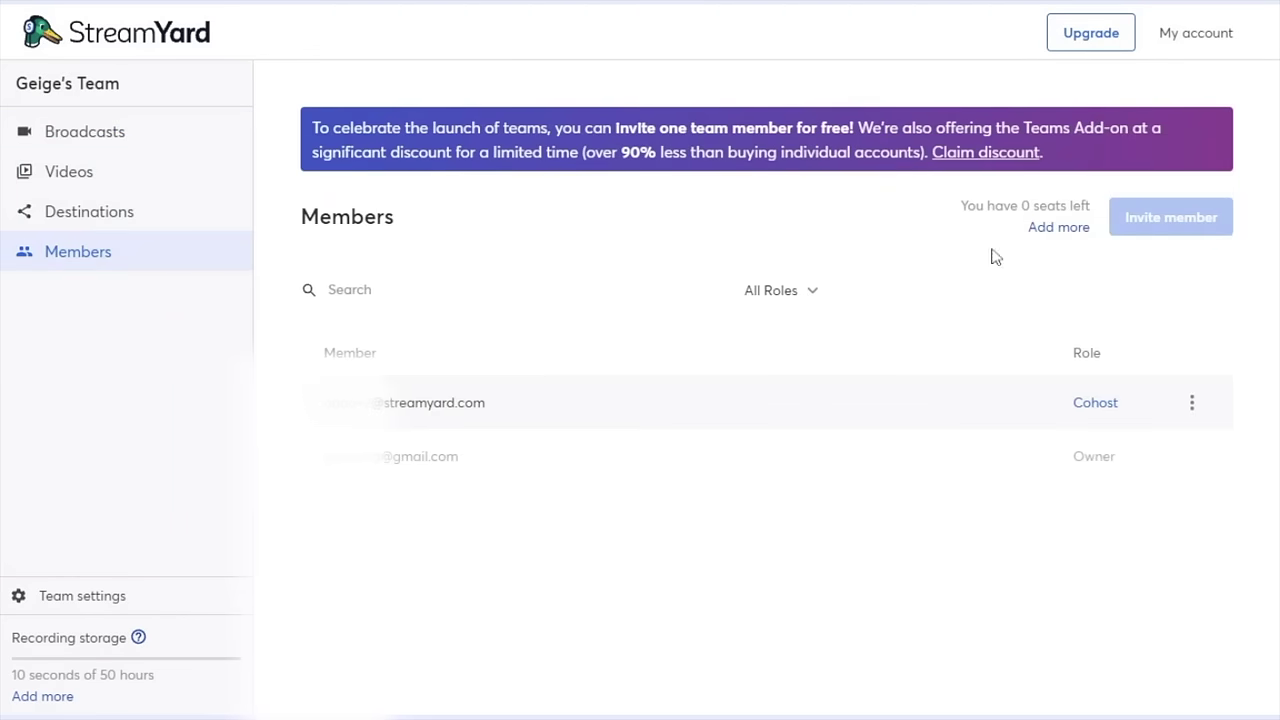
- Open the Add seats dialog showing 2 free seats or 5 seats at $9/month
click(1046, 241)
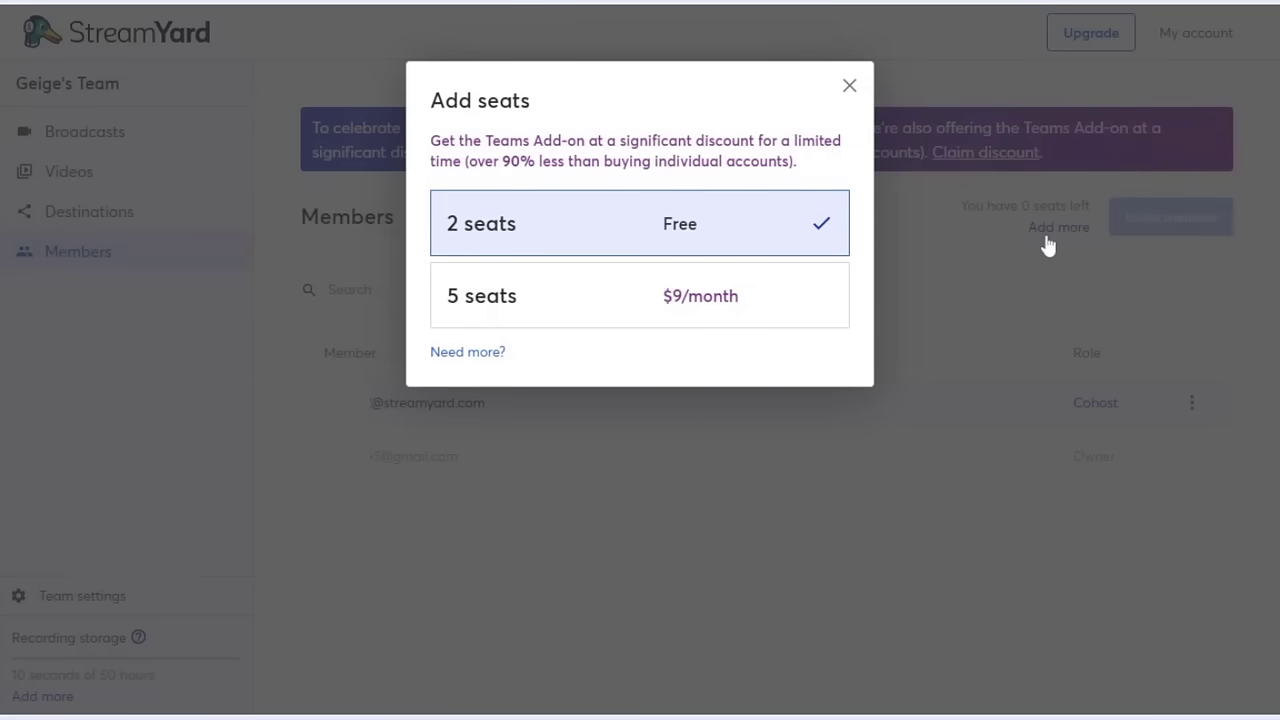